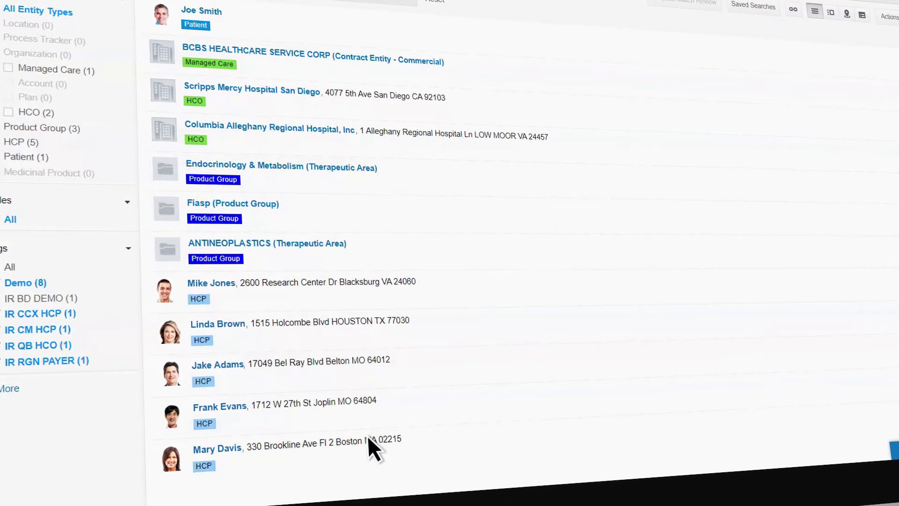
pyautogui.click(259, 449)
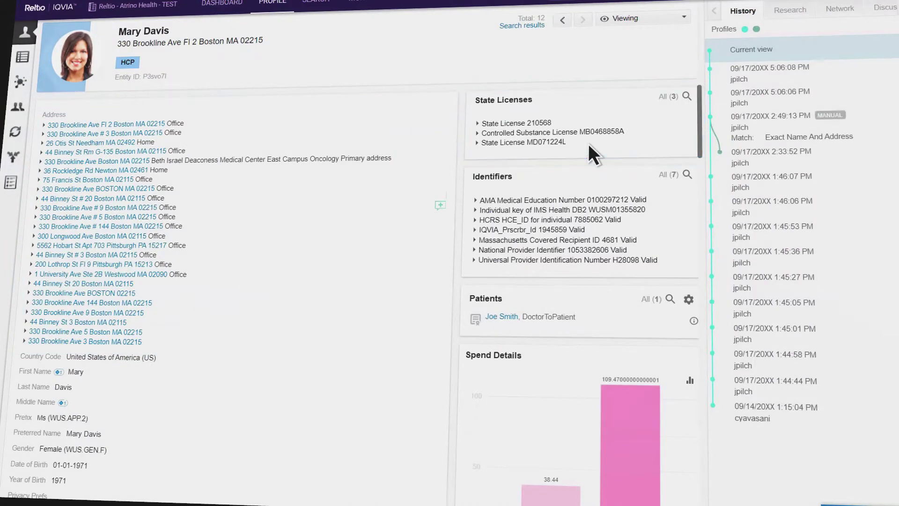
pyautogui.scroll(-10, 587, 143)
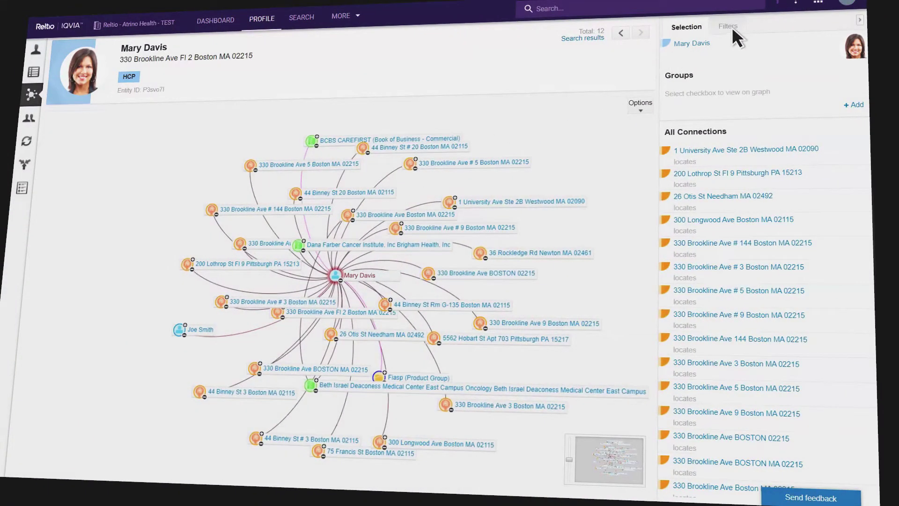
# Step: Hide Location nodes, check Joe Smith's consent details, then open the BCBS CAREFIRST payer profile
pyautogui.click(732, 27)
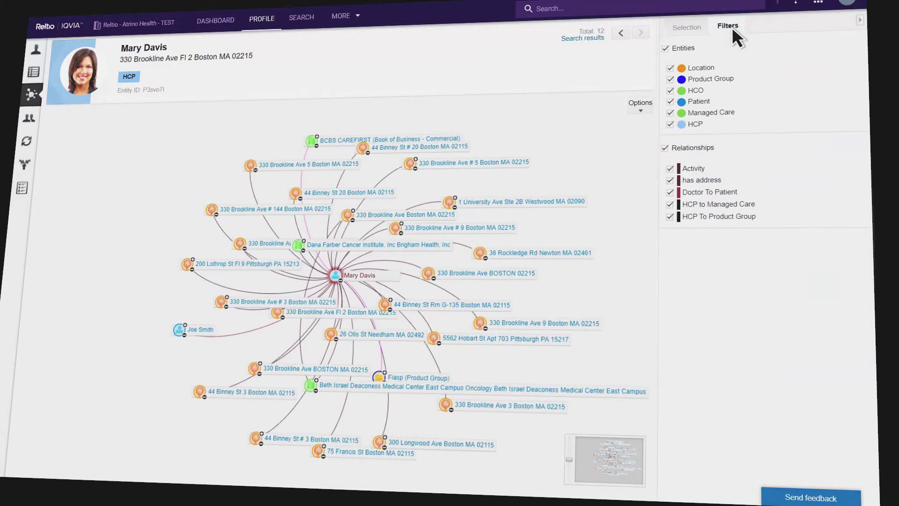
pyautogui.click(670, 68)
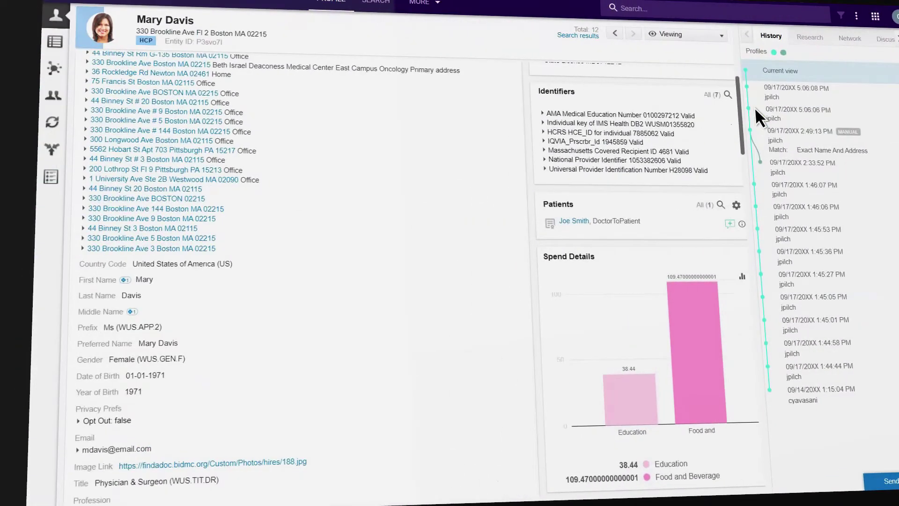
pyautogui.click(585, 222)
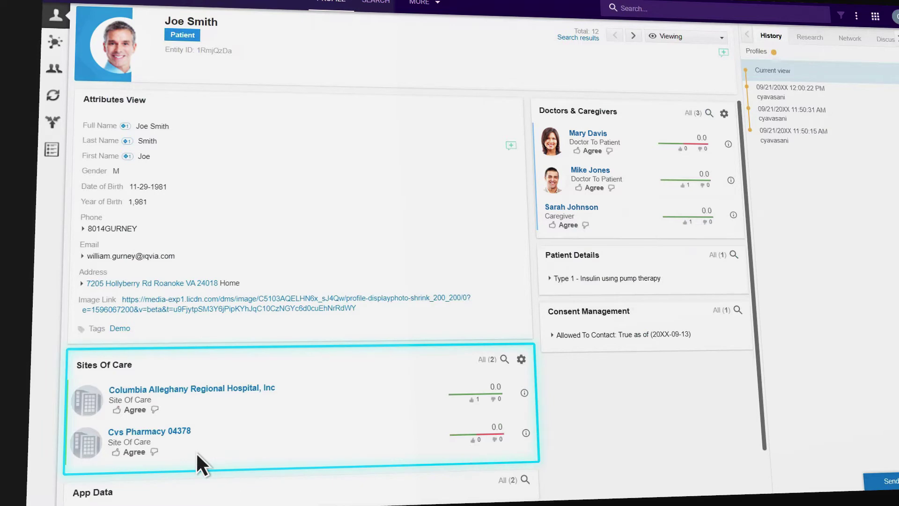
pyautogui.click(552, 334)
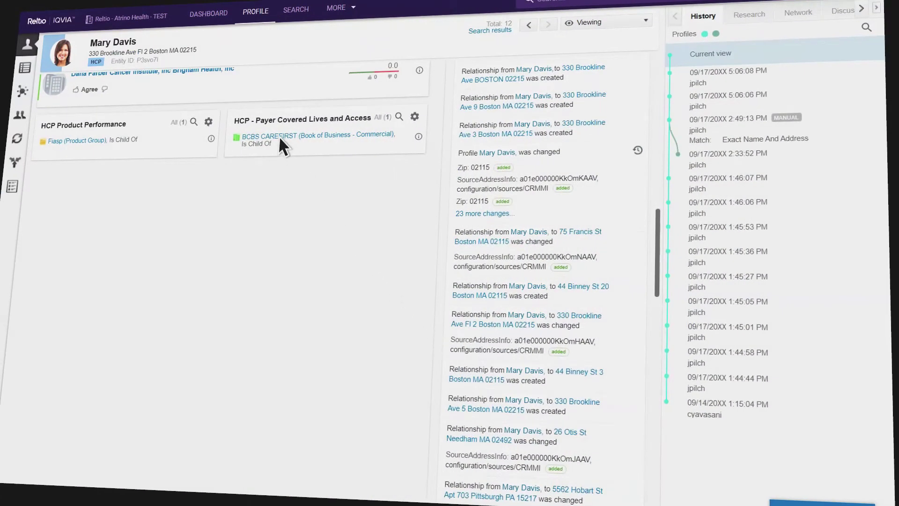
pyautogui.click(279, 136)
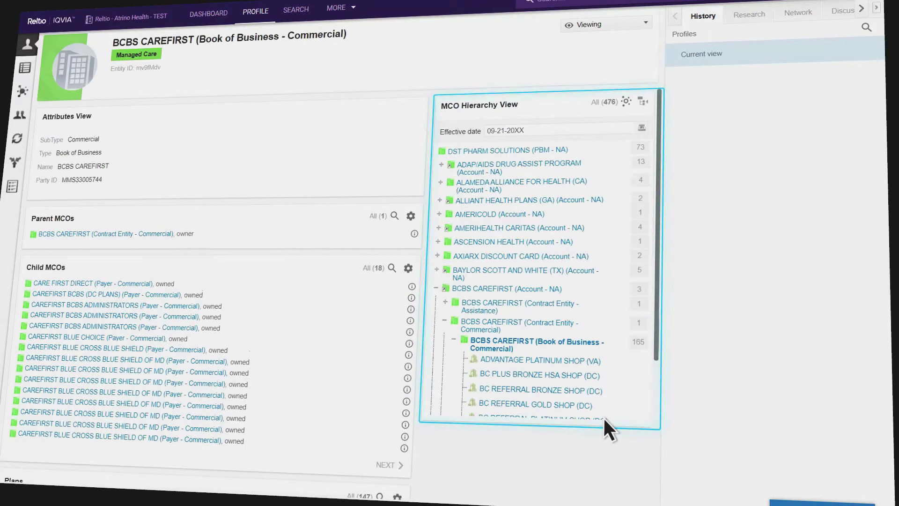